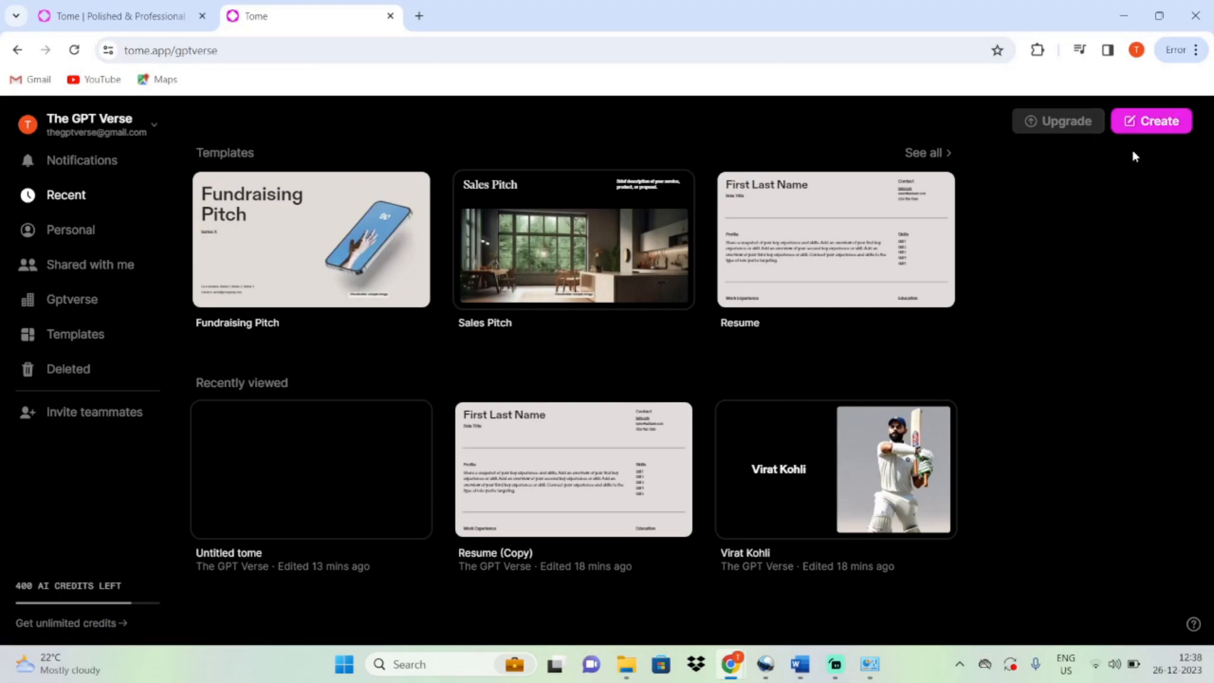
Create a new tome and generate a presentation outline about "Semi conductors"
left_click(1166, 124)
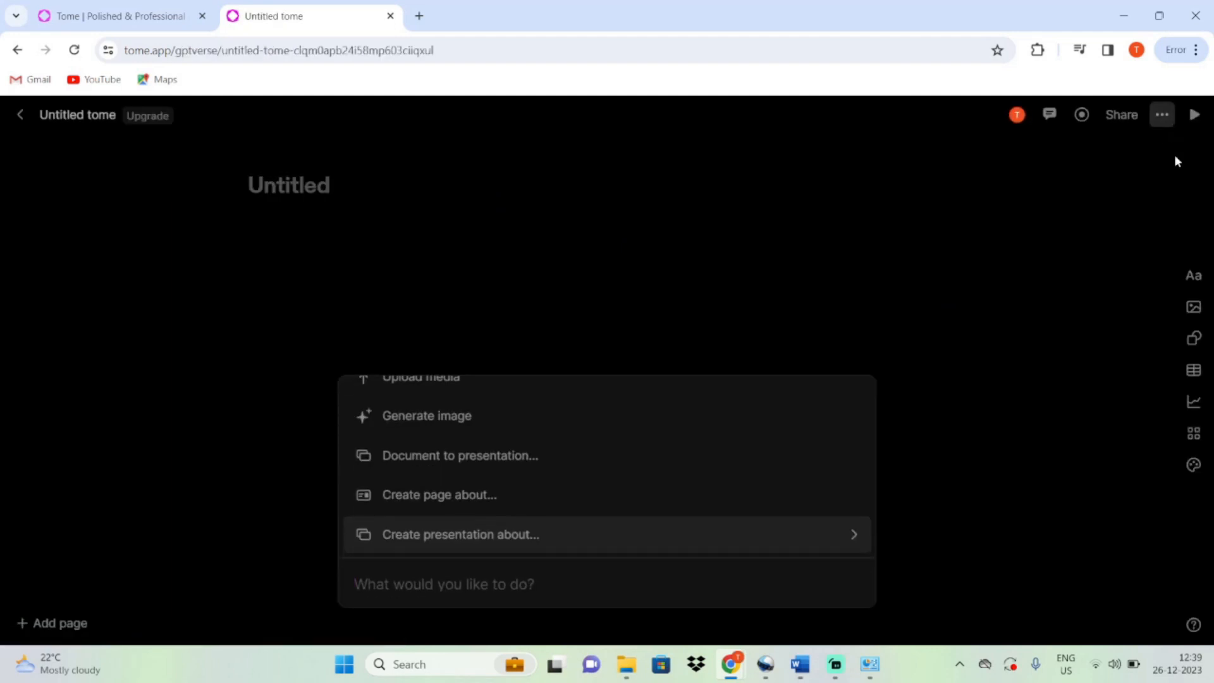
scroll(575, 451, "up", 5)
scroll(576, 450, "down", 4)
left_click(450, 539)
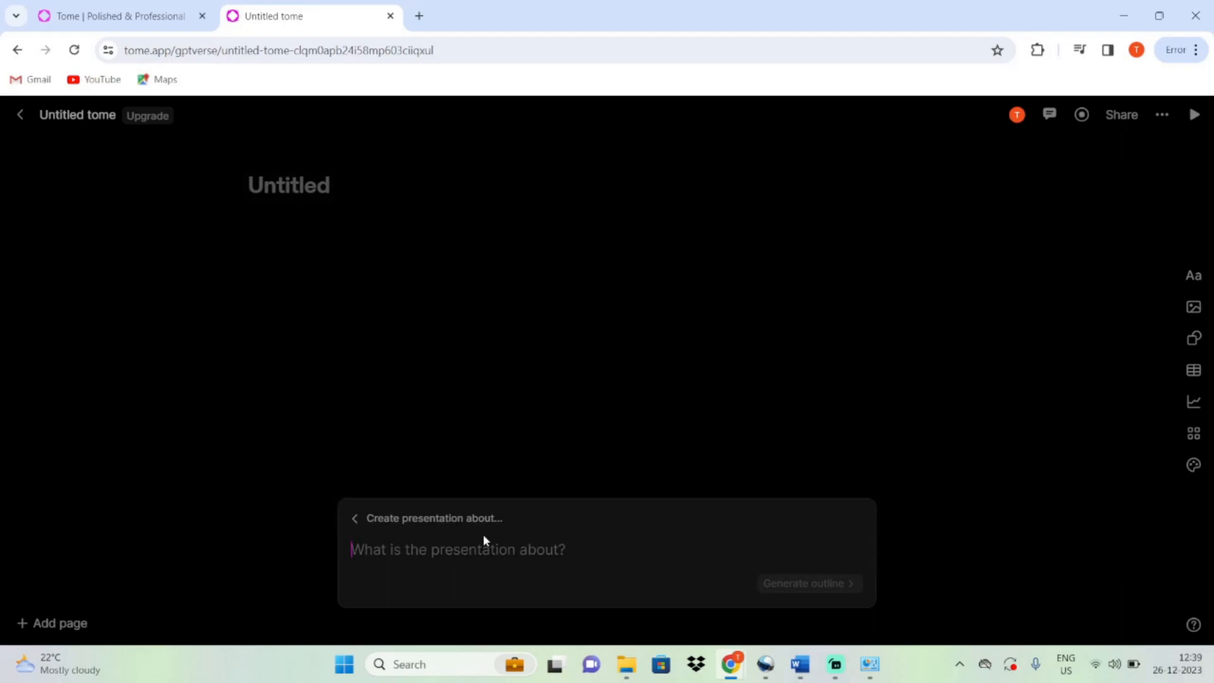
type("Semi")
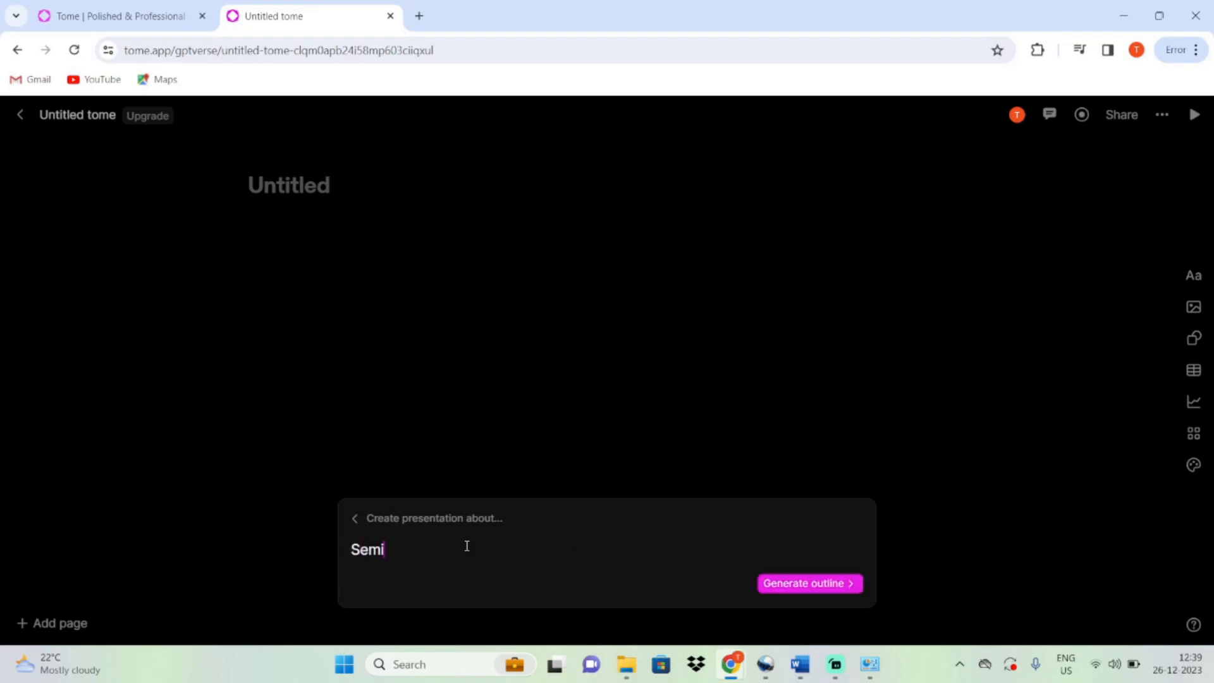
type(" conductors")
left_click(787, 586)
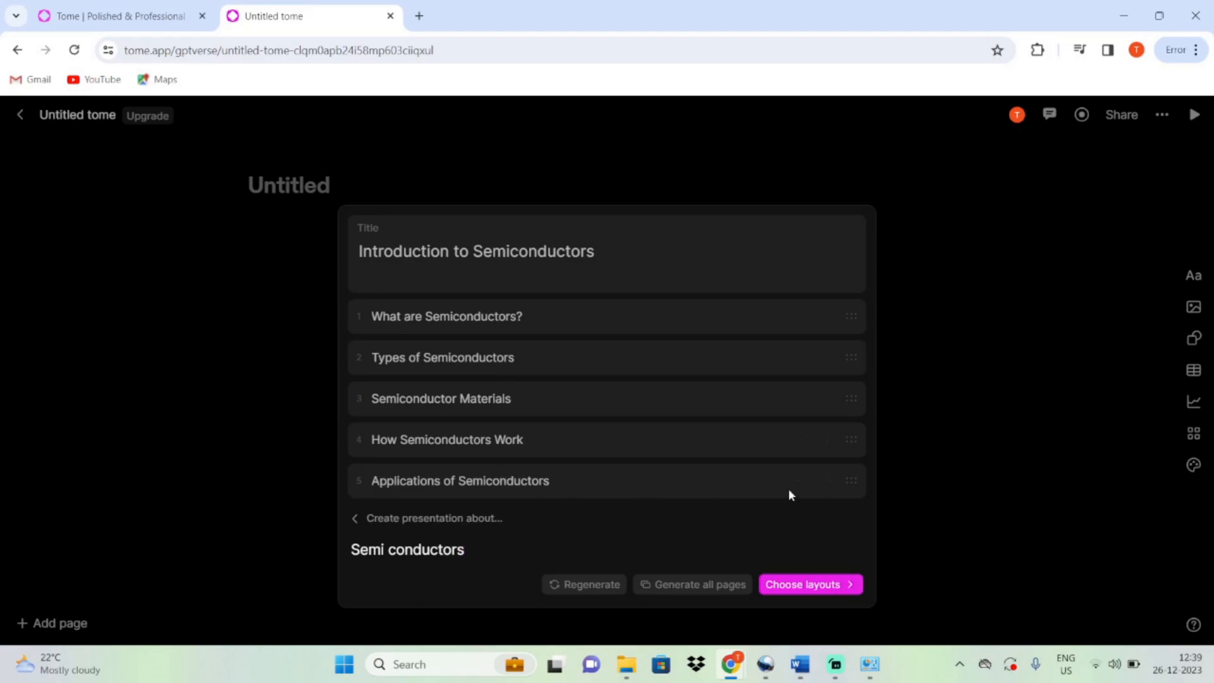
Add a sixth outline topic titled "Disadvantages of Semiconductors" after "Applications of Semiconductors"
left_click(828, 481)
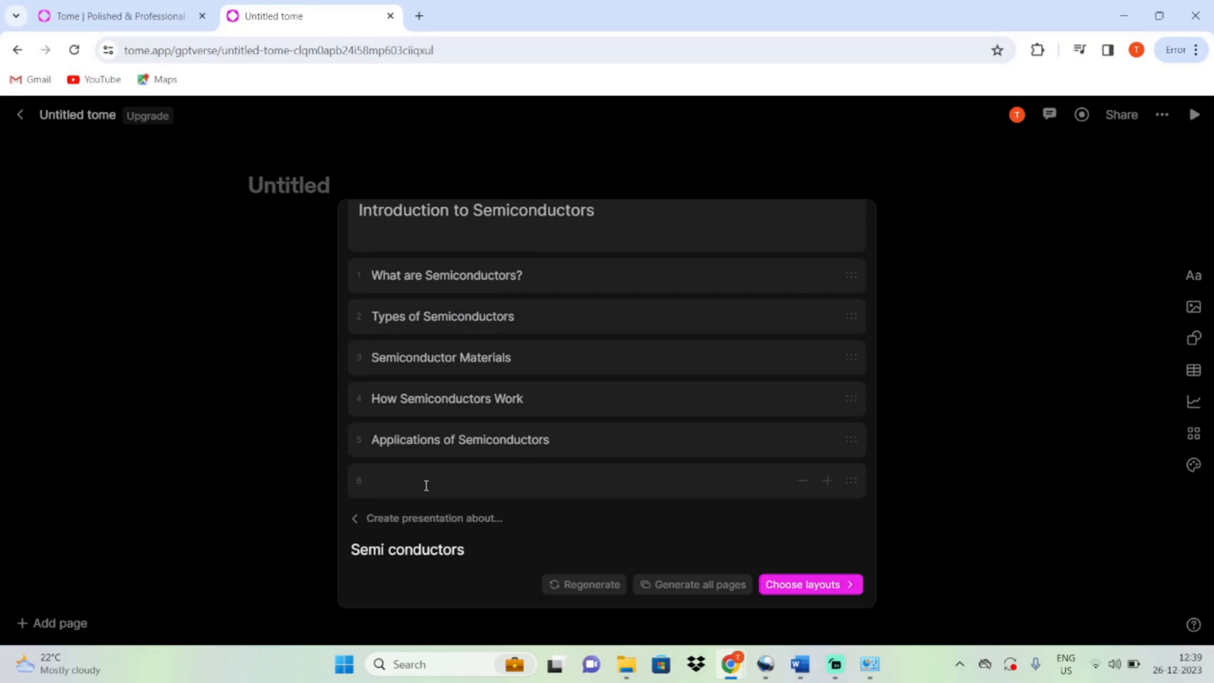
type("Disadvanges of Semiconduc")
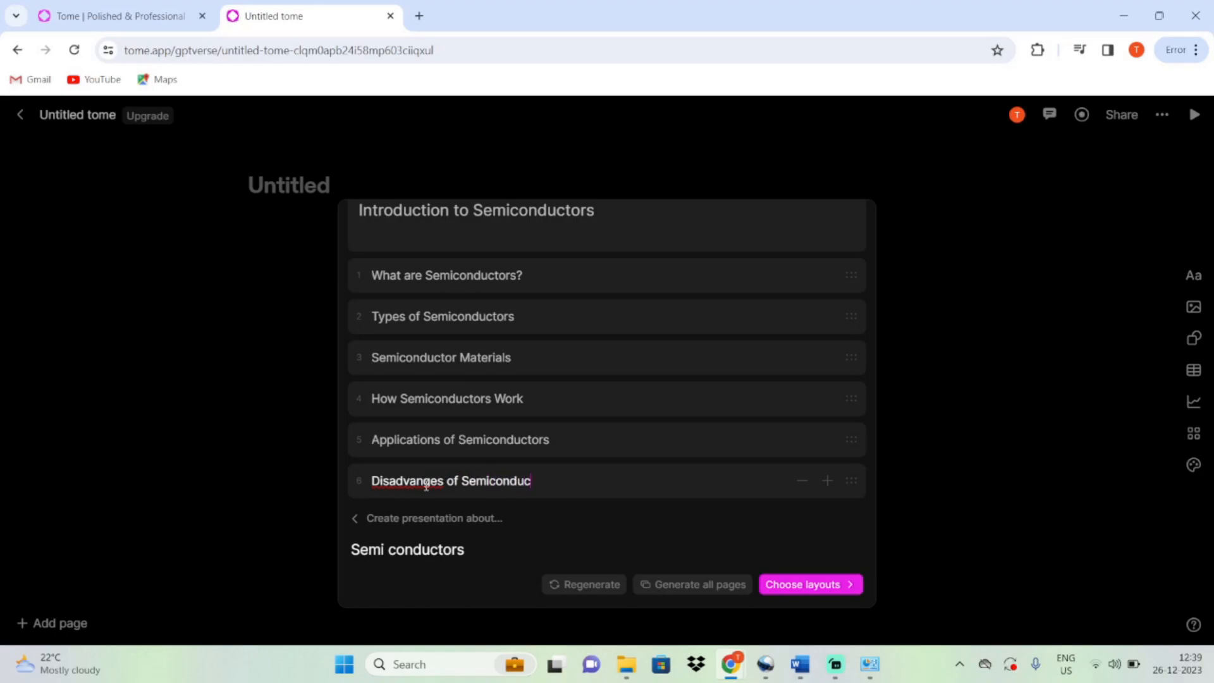
type("tors")
left_click(423, 480)
type("ta")
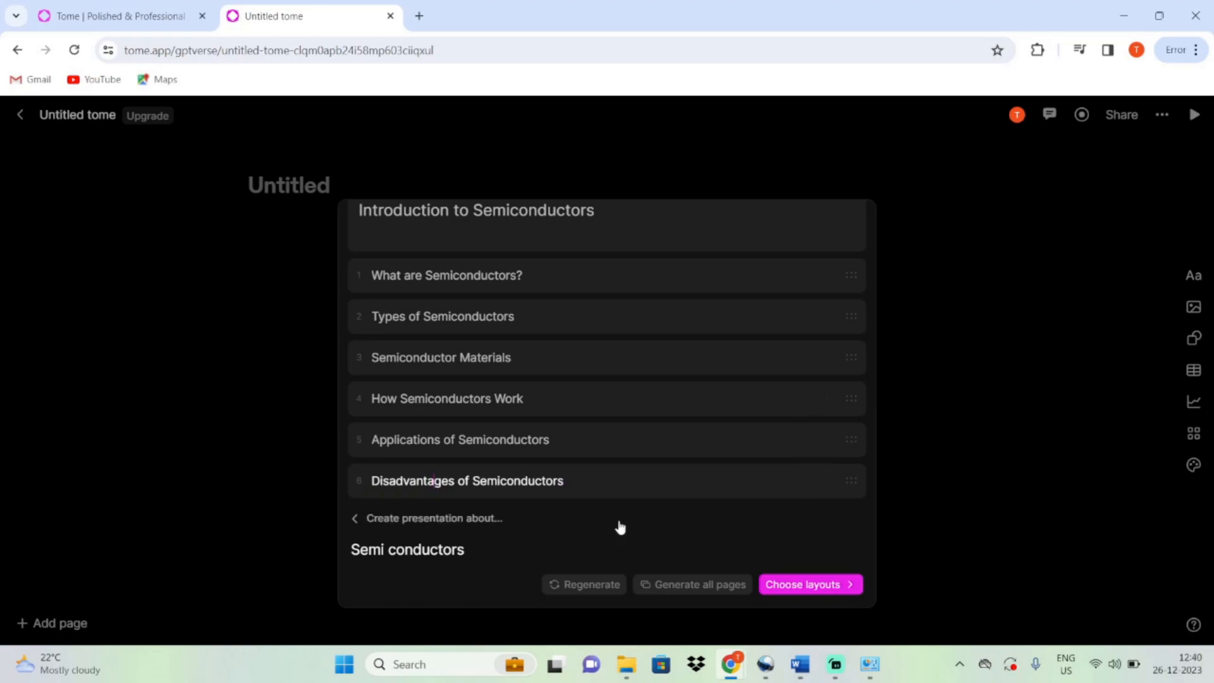
Start choosing layouts and give the title page the layout with centered text beside the gold chip image
left_click(809, 587)
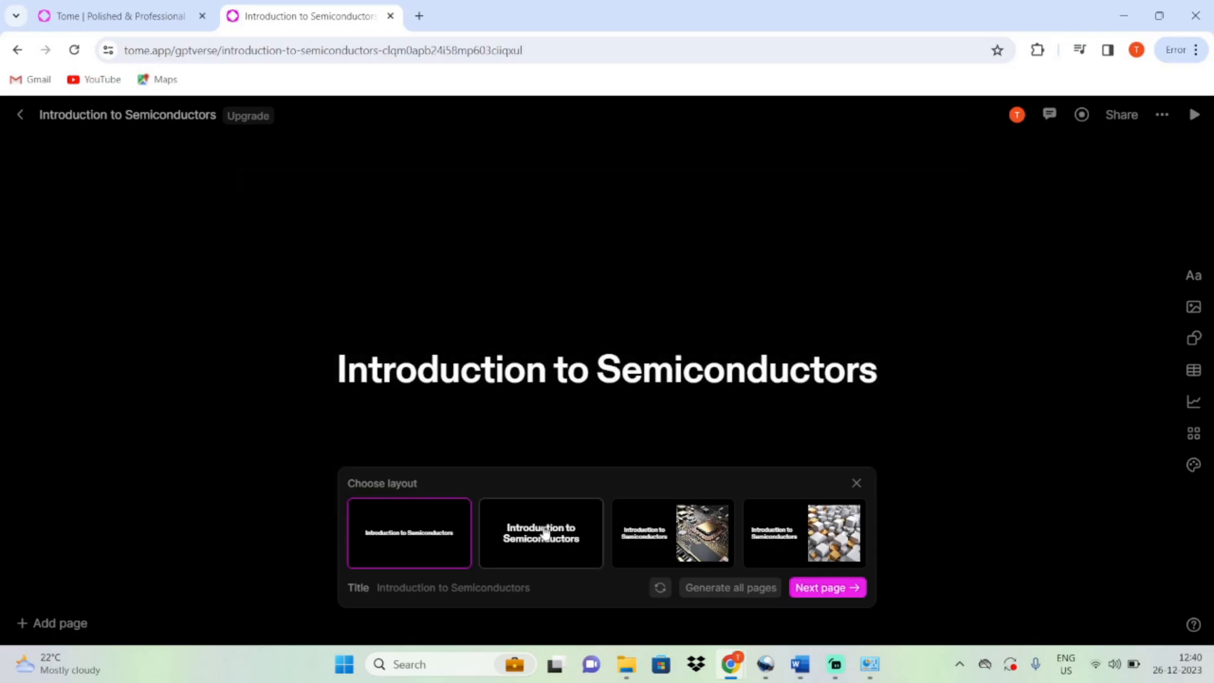
left_click(551, 530)
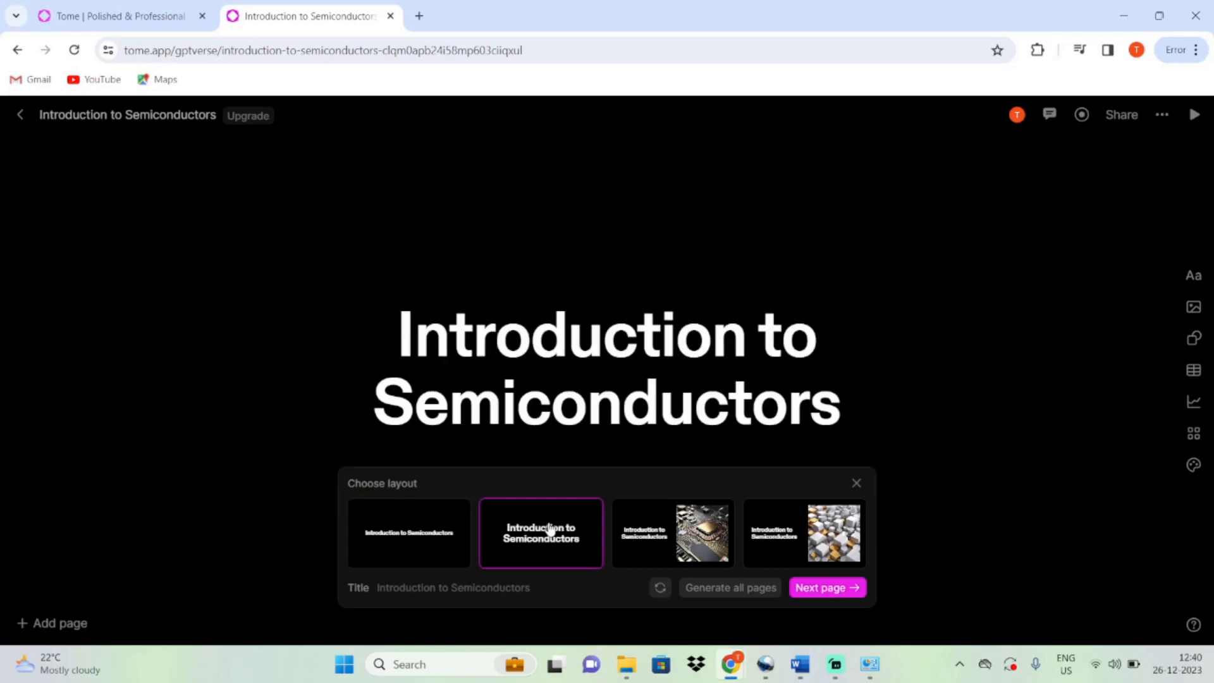
key("Right")
key("Right")
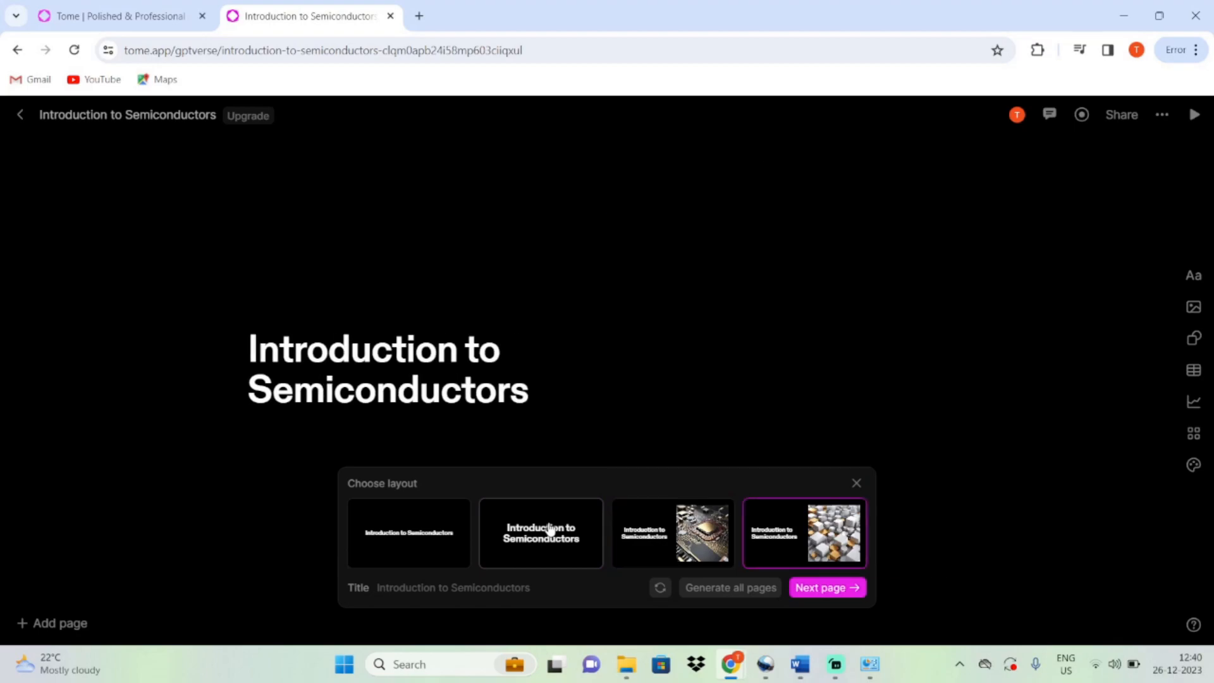
key("Left")
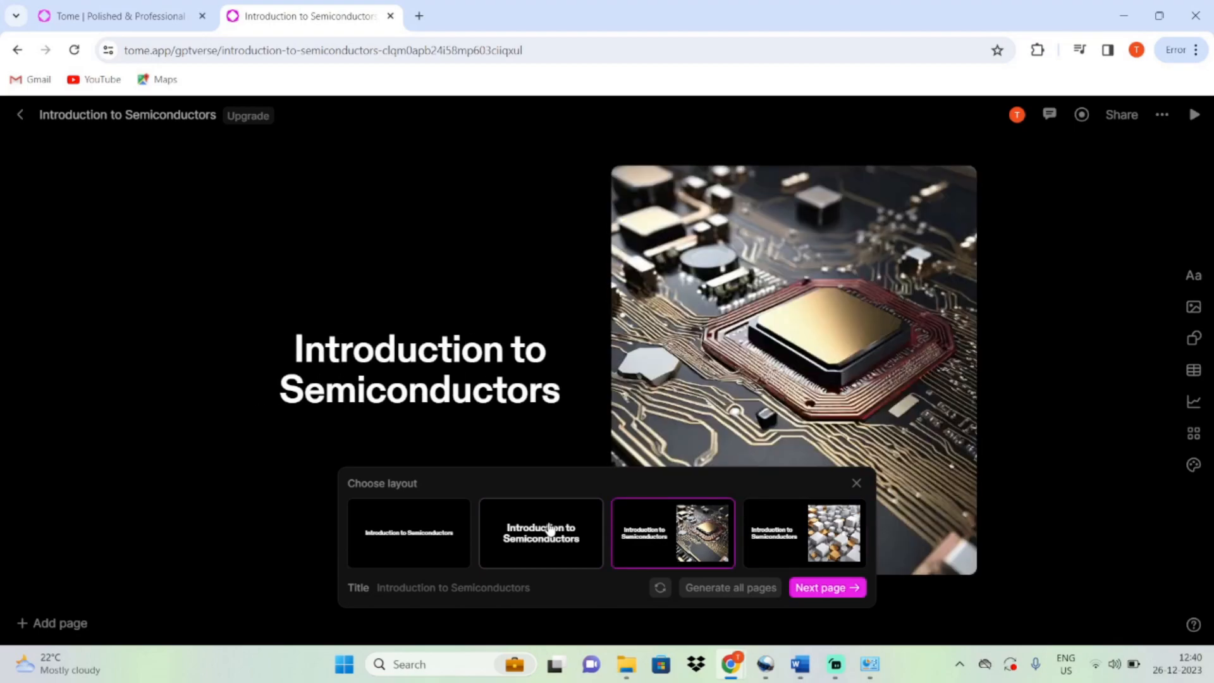
left_click(825, 589)
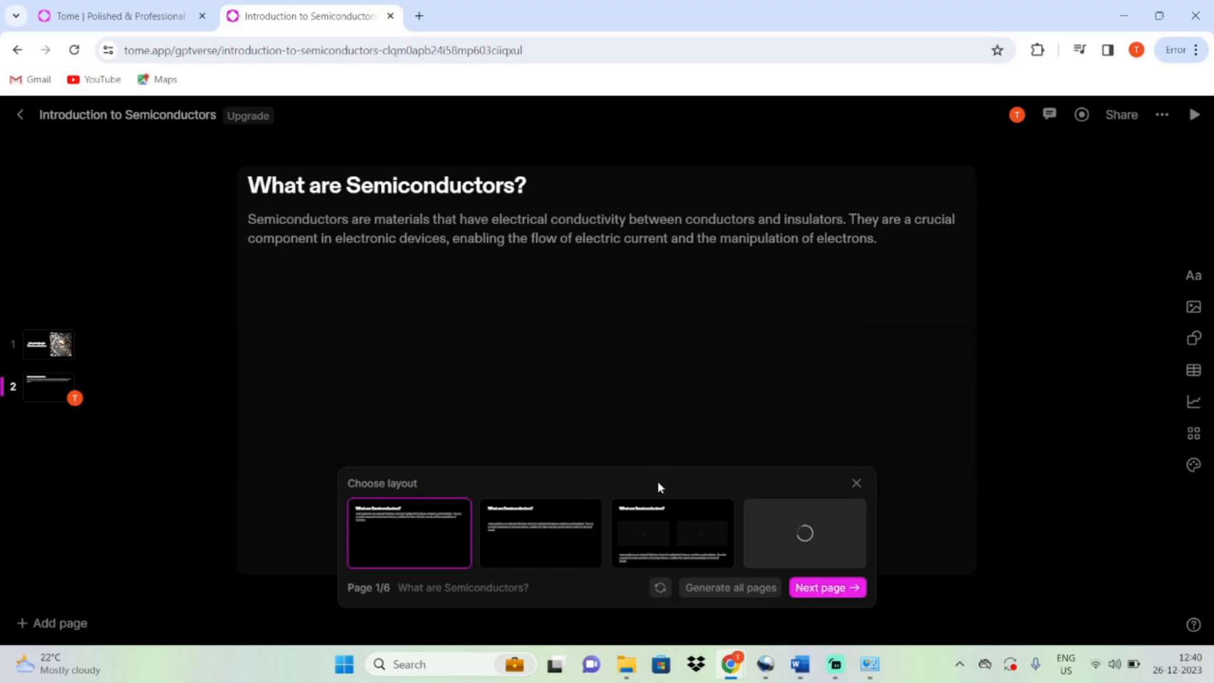
Use the two-image layout for the "What are Semiconductors?" page, and generate all remaining pages automatically
left_click(673, 559)
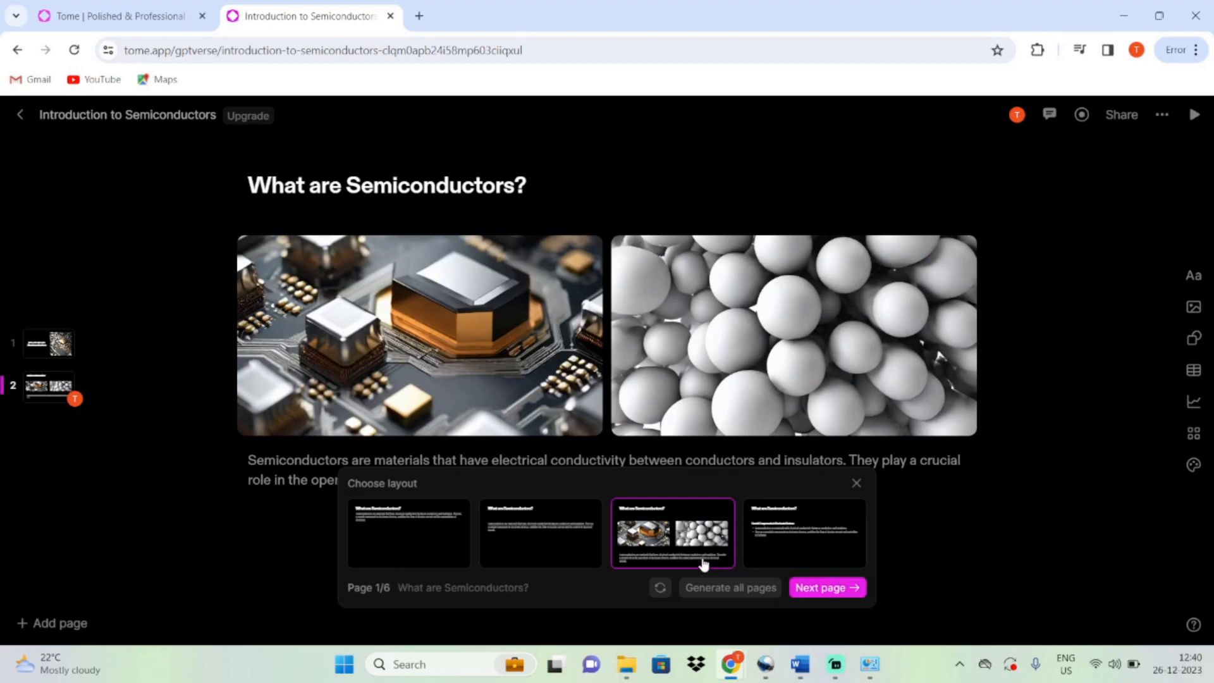
left_click(820, 594)
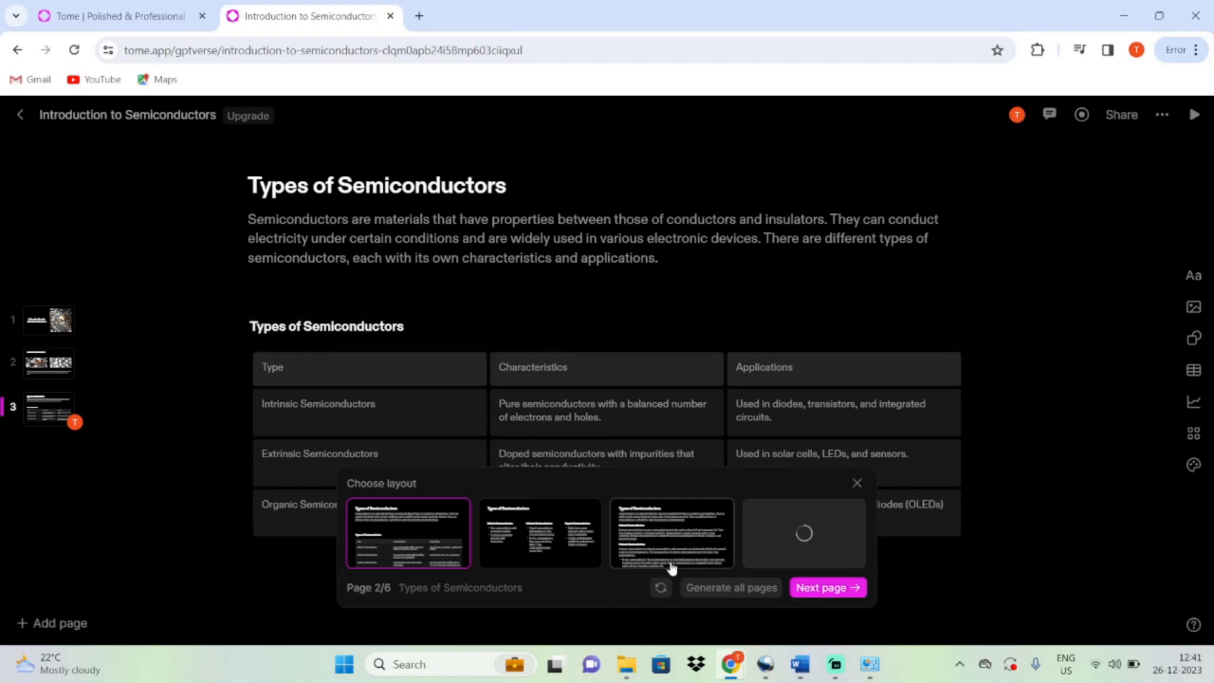
left_click(715, 593)
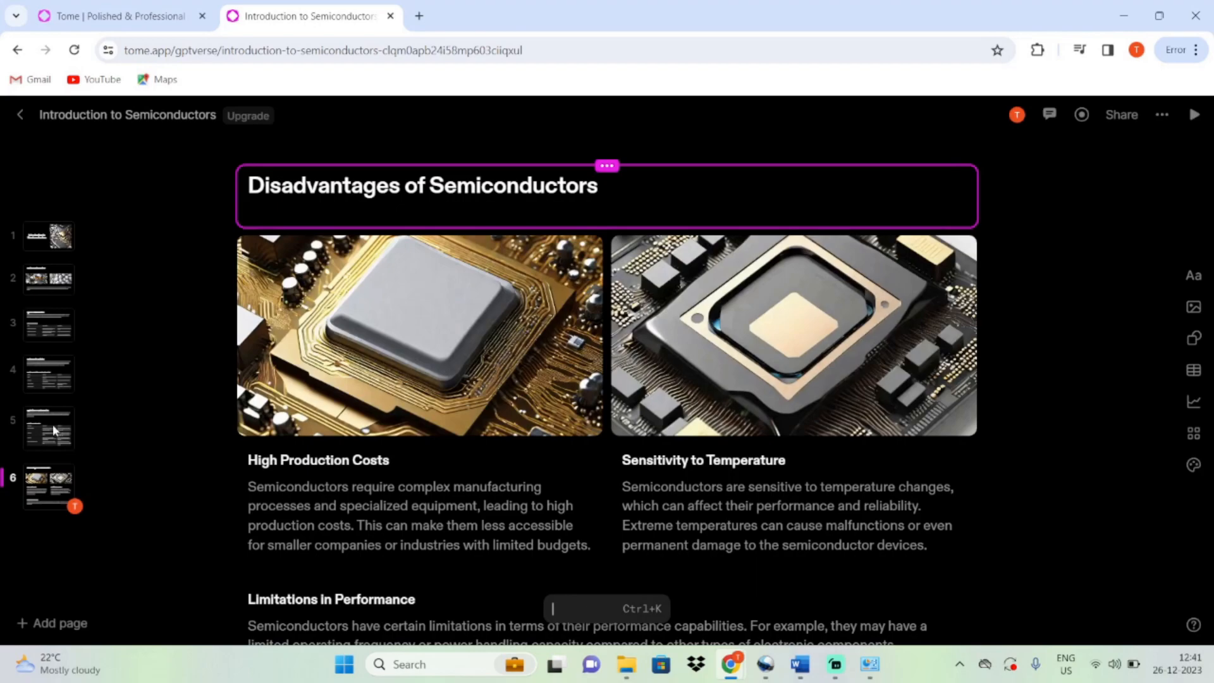
Review the generated presentation page by page from the title to the disadvantages page, and return to the first page
left_click(45, 243)
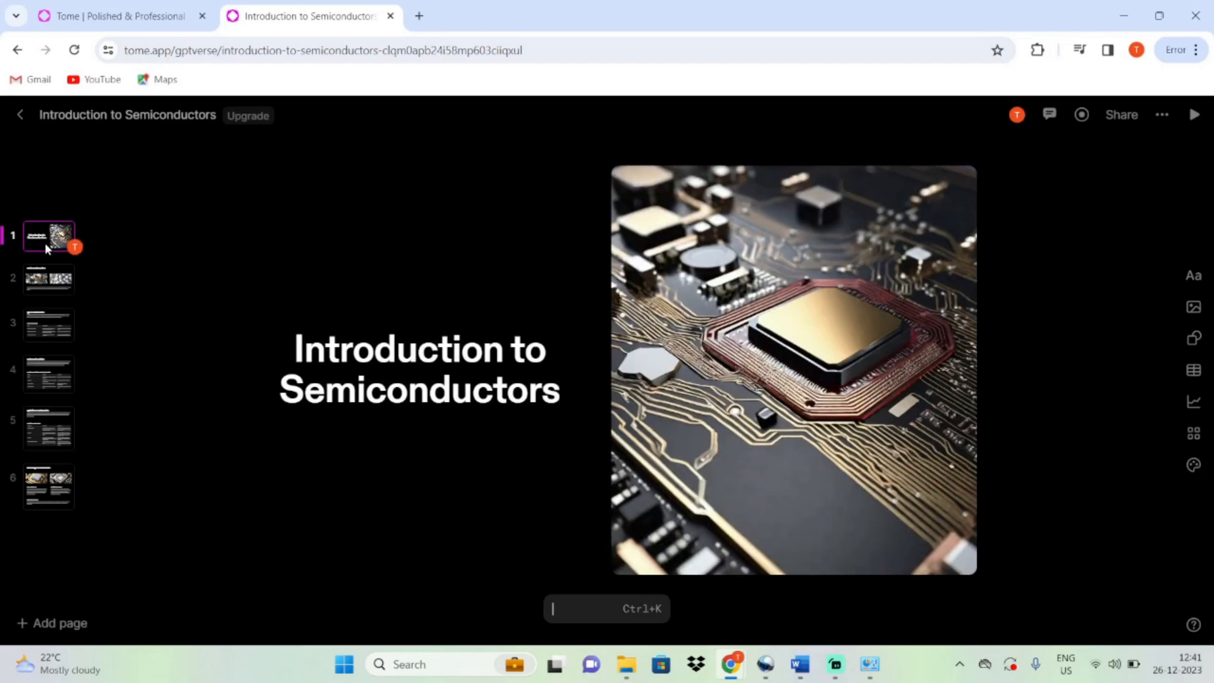
key("Down")
key("Down")
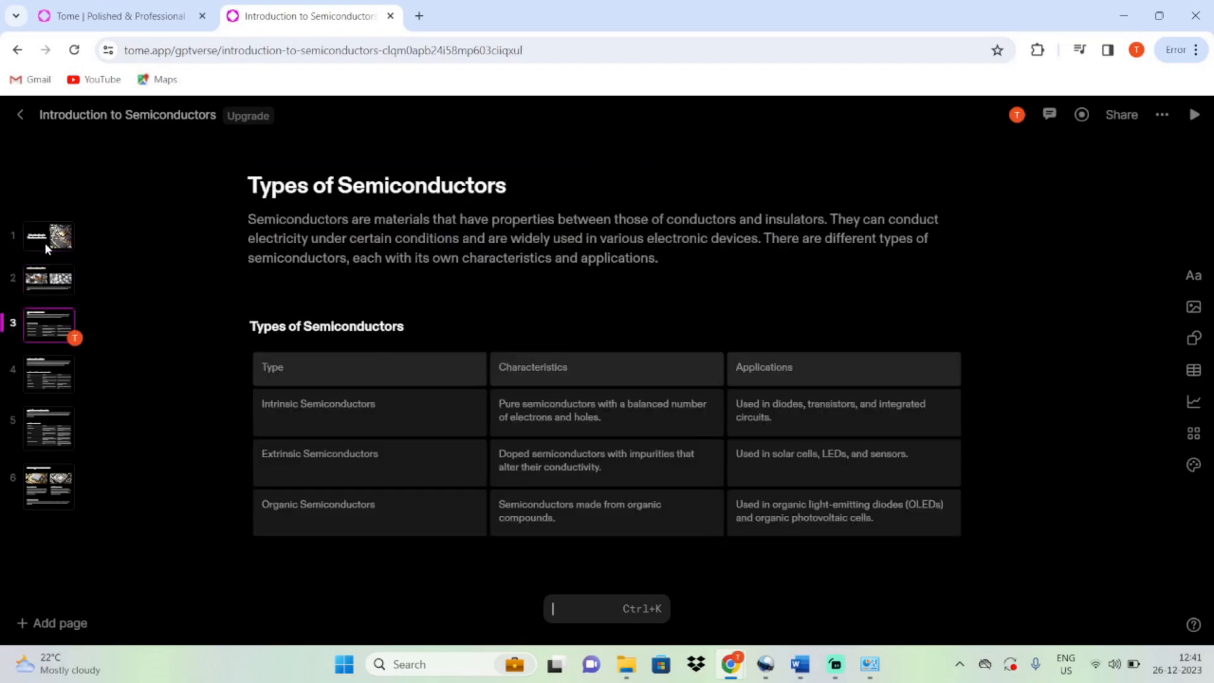
key("Down")
key("Down")
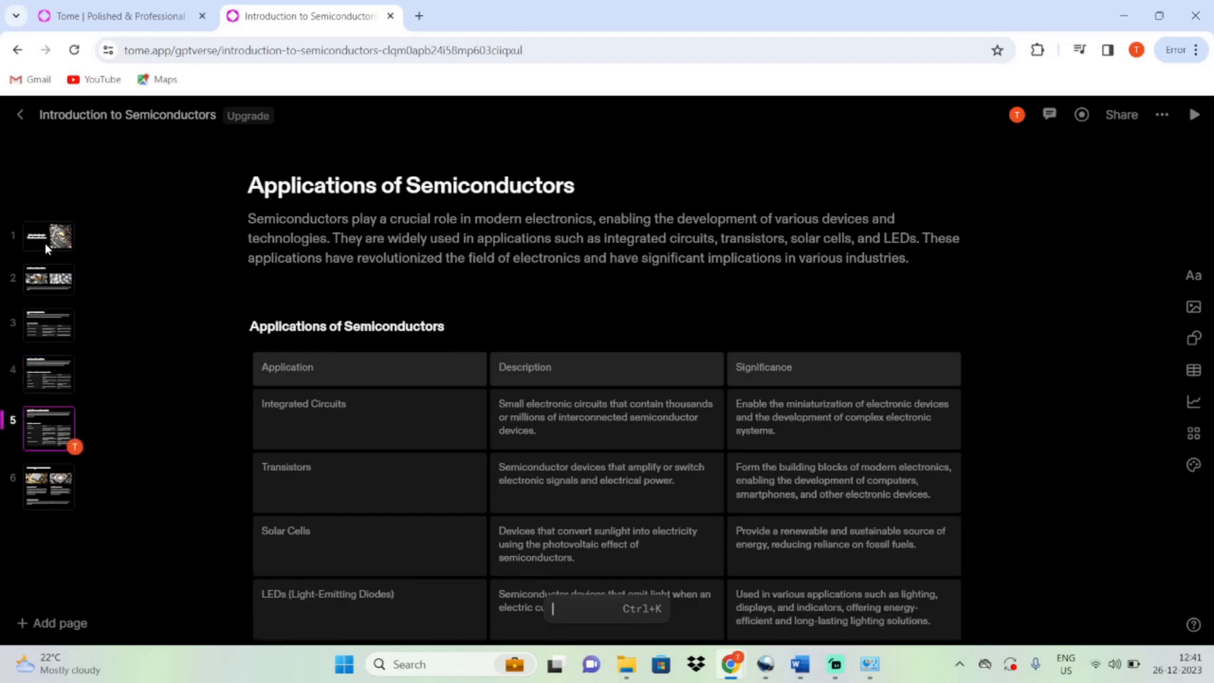
key("Down")
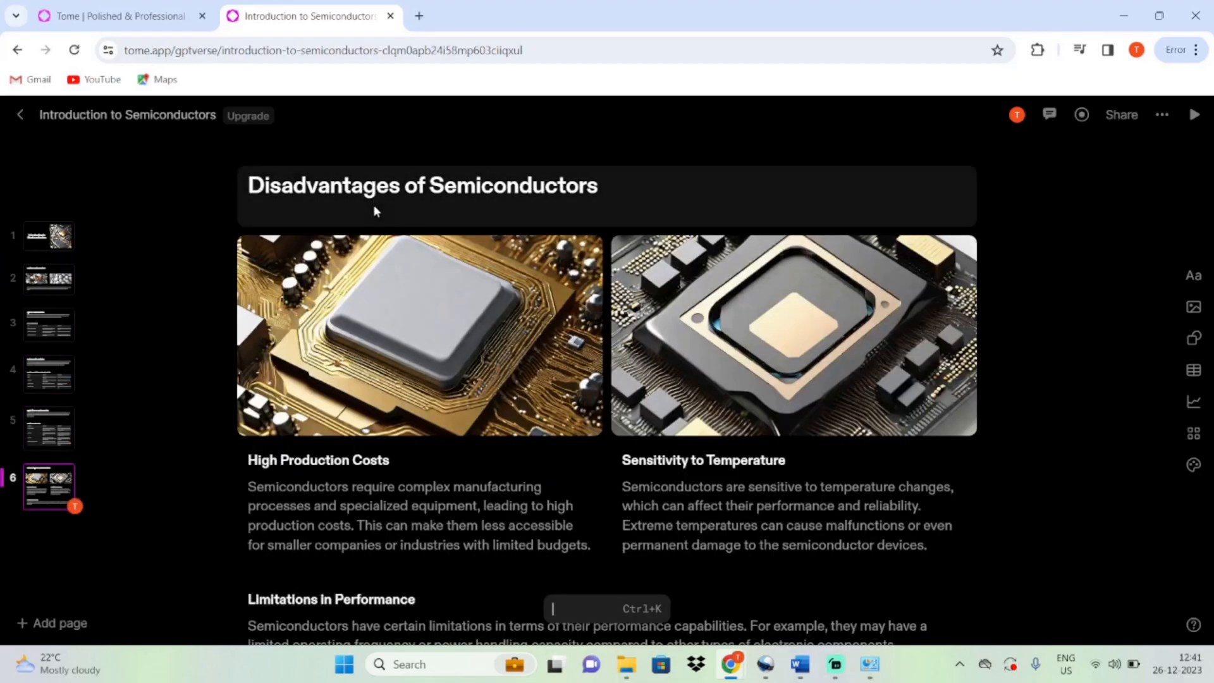
key("Home")
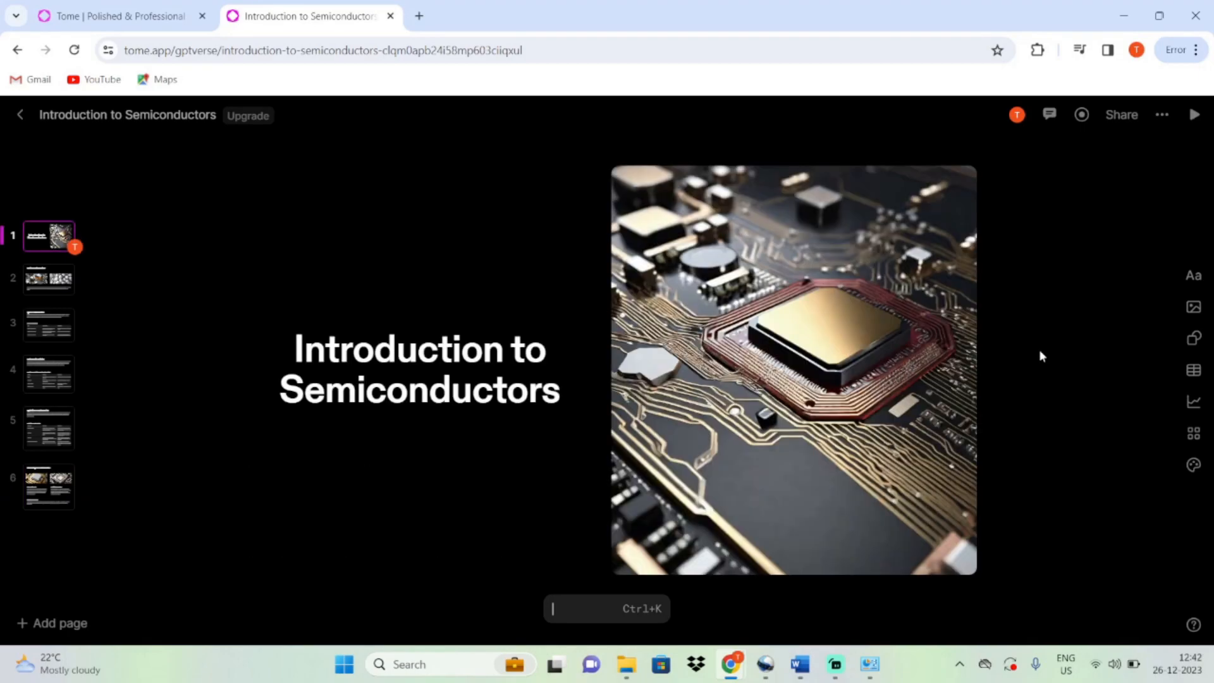
Examine the options for adding media, shapes, tables and charts to the title page
left_click(1194, 308)
left_click(1083, 509)
left_click(1192, 347)
left_click(1093, 535)
left_click(1195, 372)
left_click_drag(1072, 508, 1190, 404)
left_click(1191, 403)
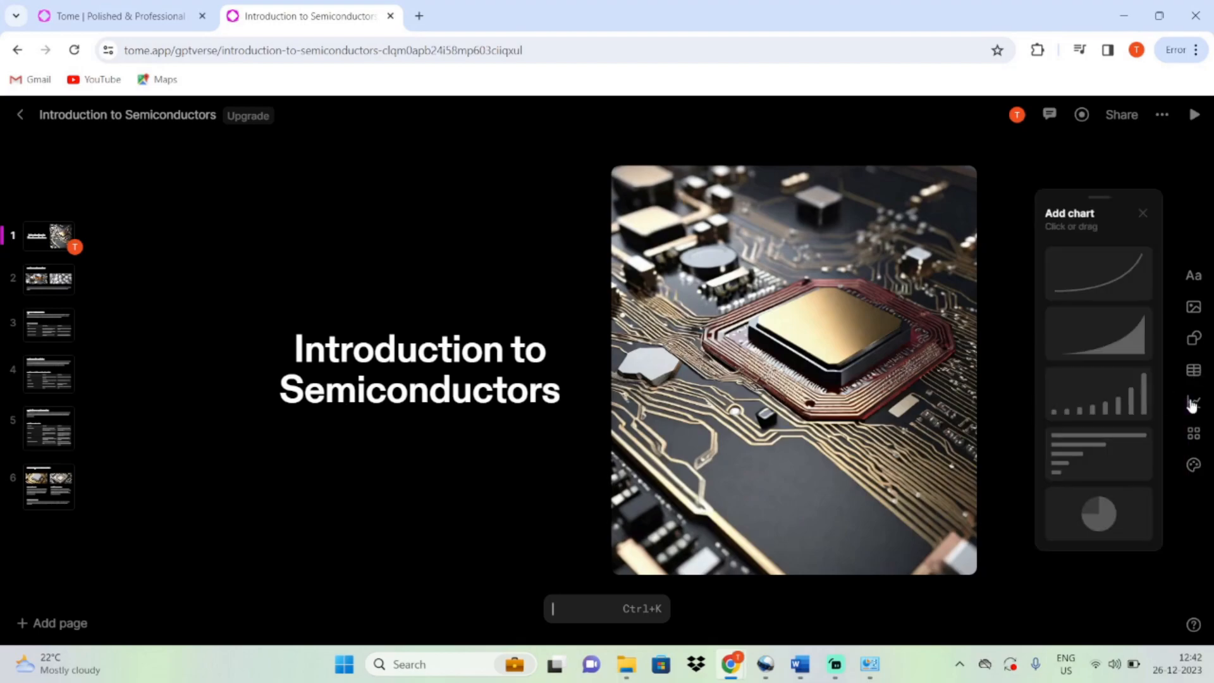
left_click(1191, 404)
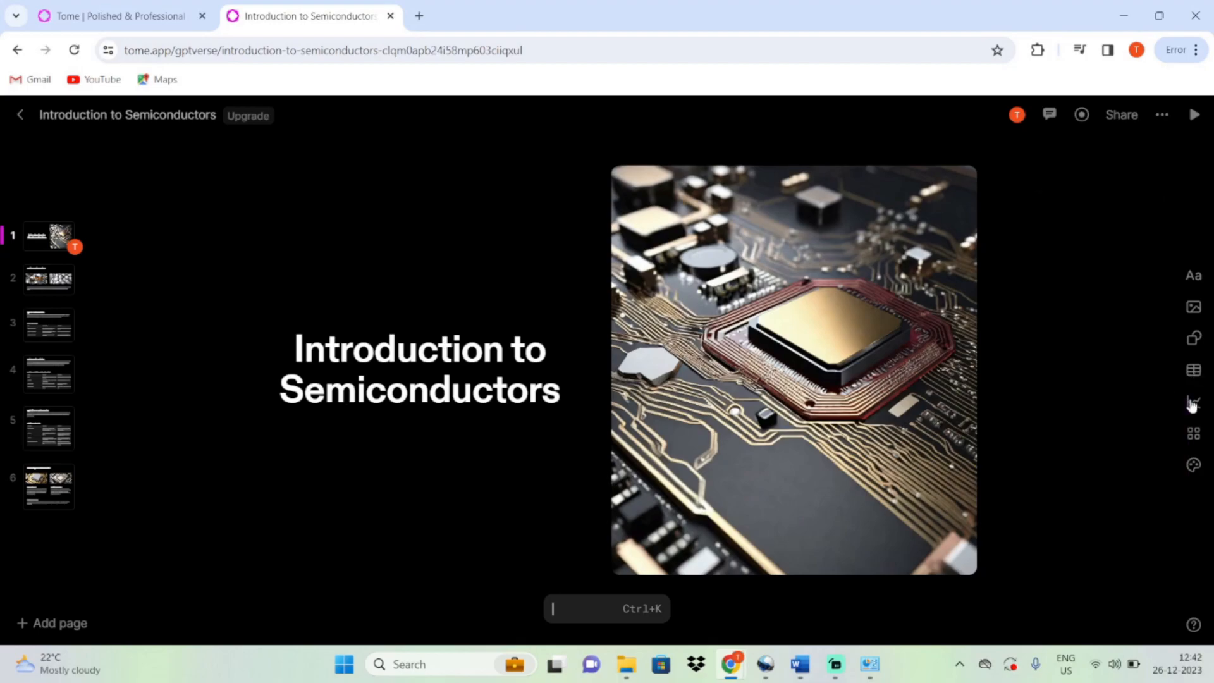
Go through the content pages again from "What are Semiconductors?" onward, checking their text, tables and images
left_click(53, 276)
key("Down")
key("Down")
key("Down")
key("Down")
key("Up")
key("Up")
key("Up")
key("Up")
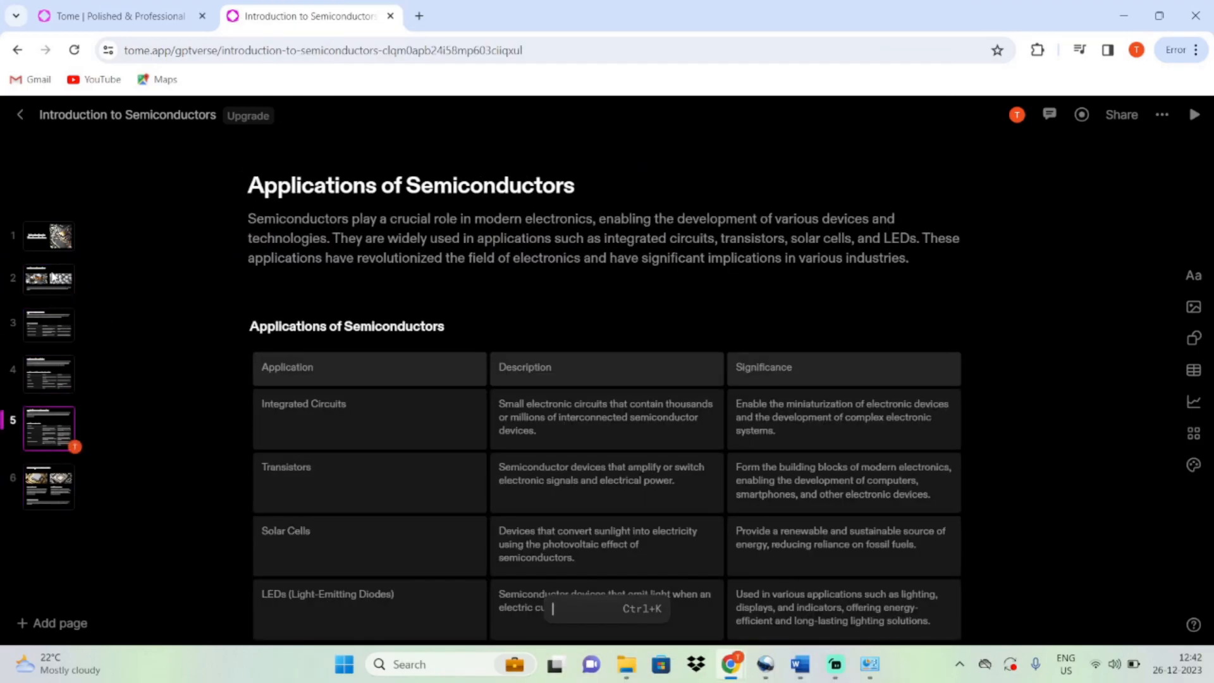